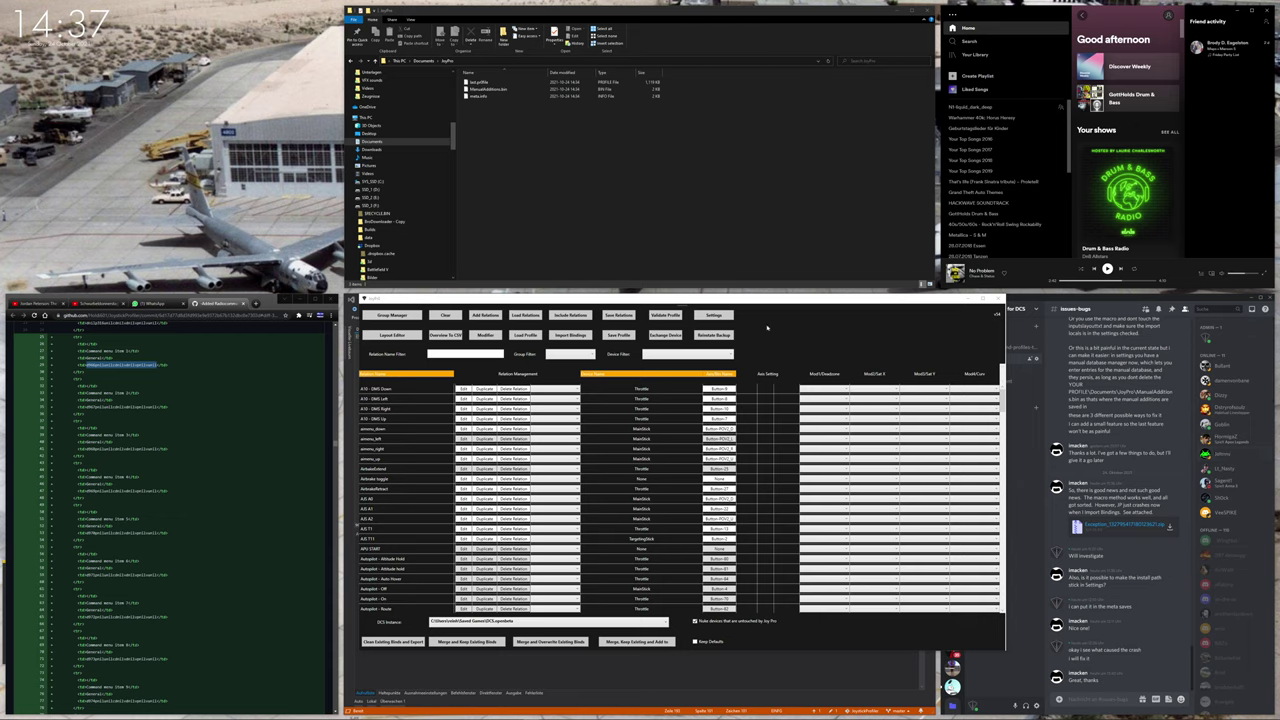
Open the manual database entry manager from the settings and move its window over the JoyPro windows
{"action": "left_click", "coordinate": [714, 316]}
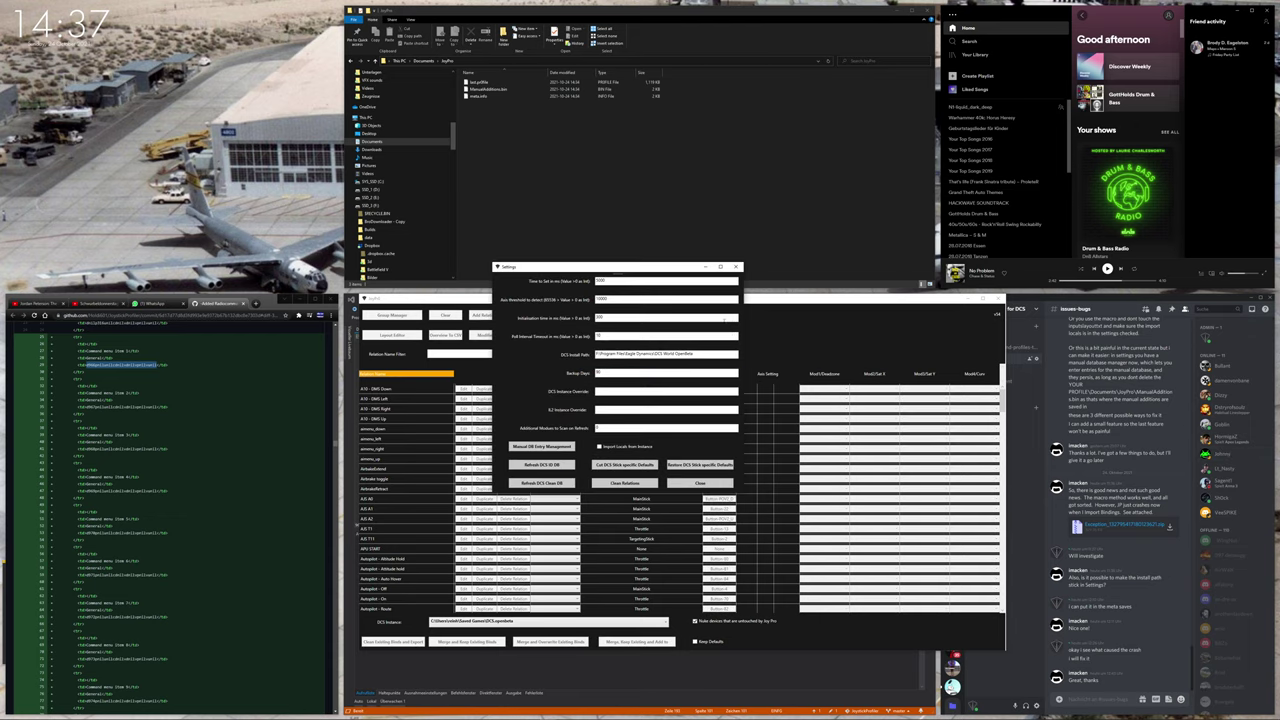
{"action": "left_click", "coordinate": [543, 447]}
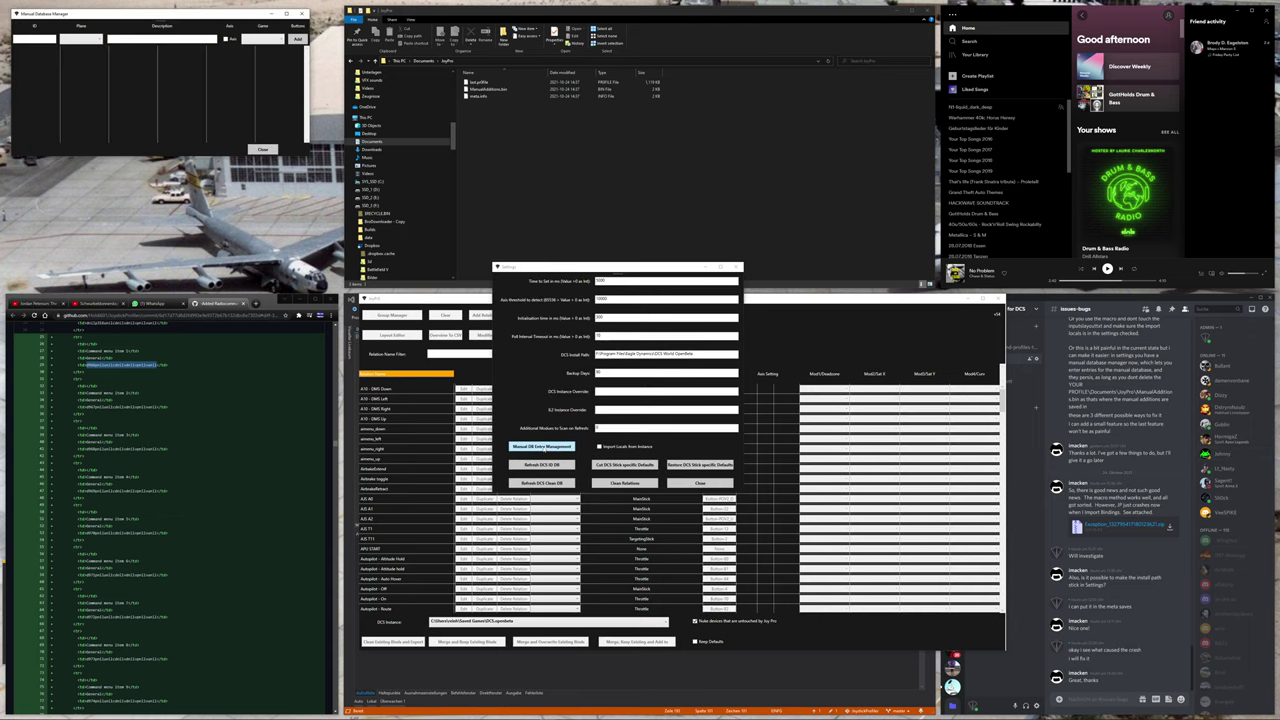
{"action": "left_click_drag", "start_coordinate": [200, 14], "coordinate": [693, 405]}
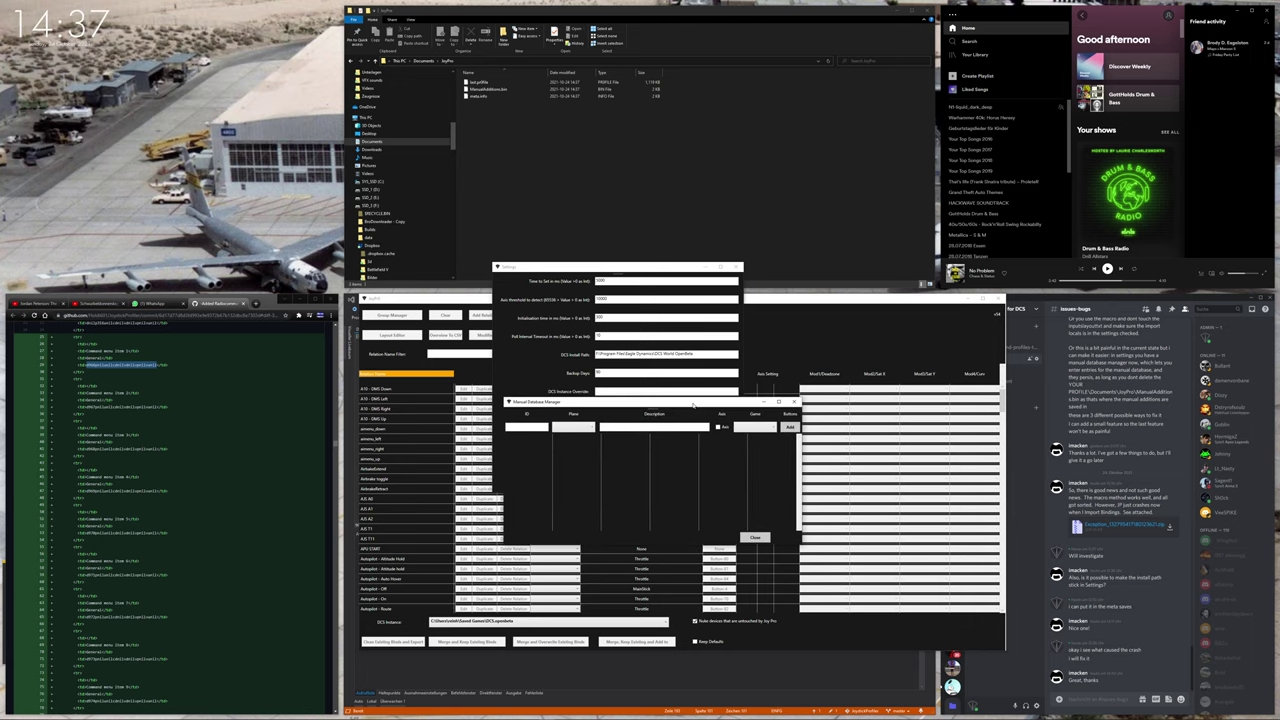
{"action": "left_click", "coordinate": [145, 363]}
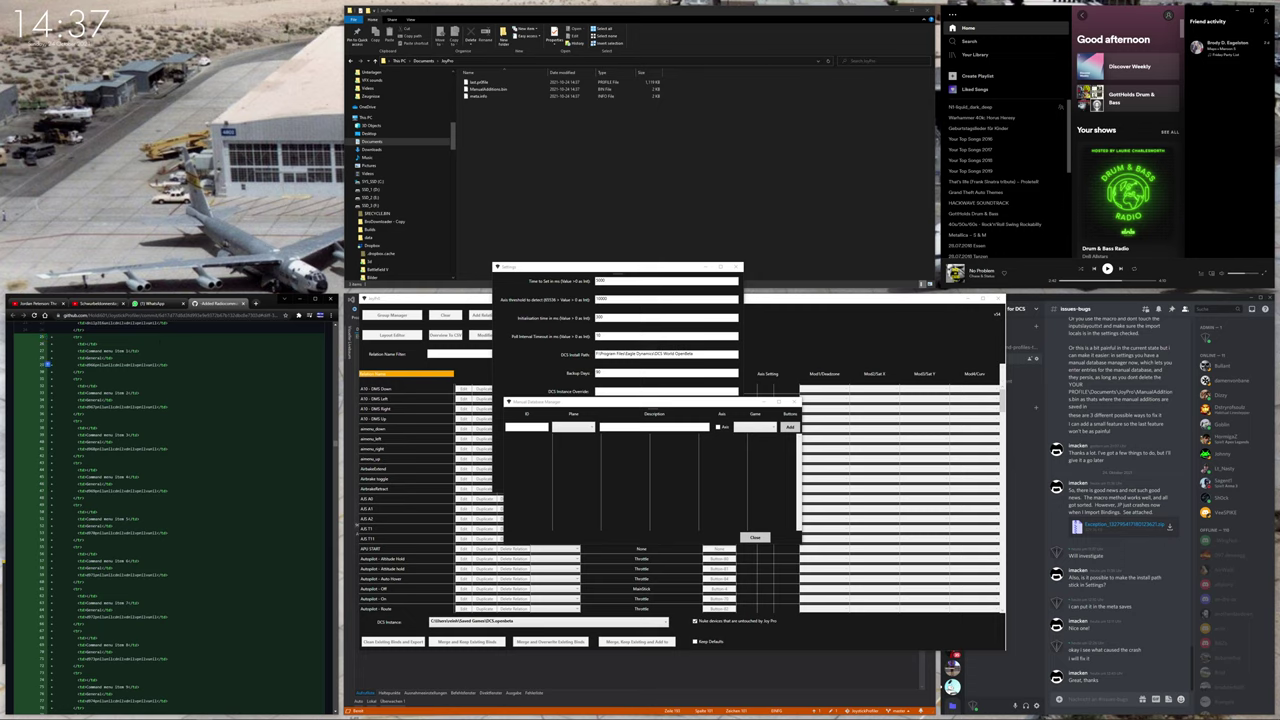
Set the new manual entry's game to DCS and its plane to ALL
{"action": "left_click", "coordinate": [750, 427]}
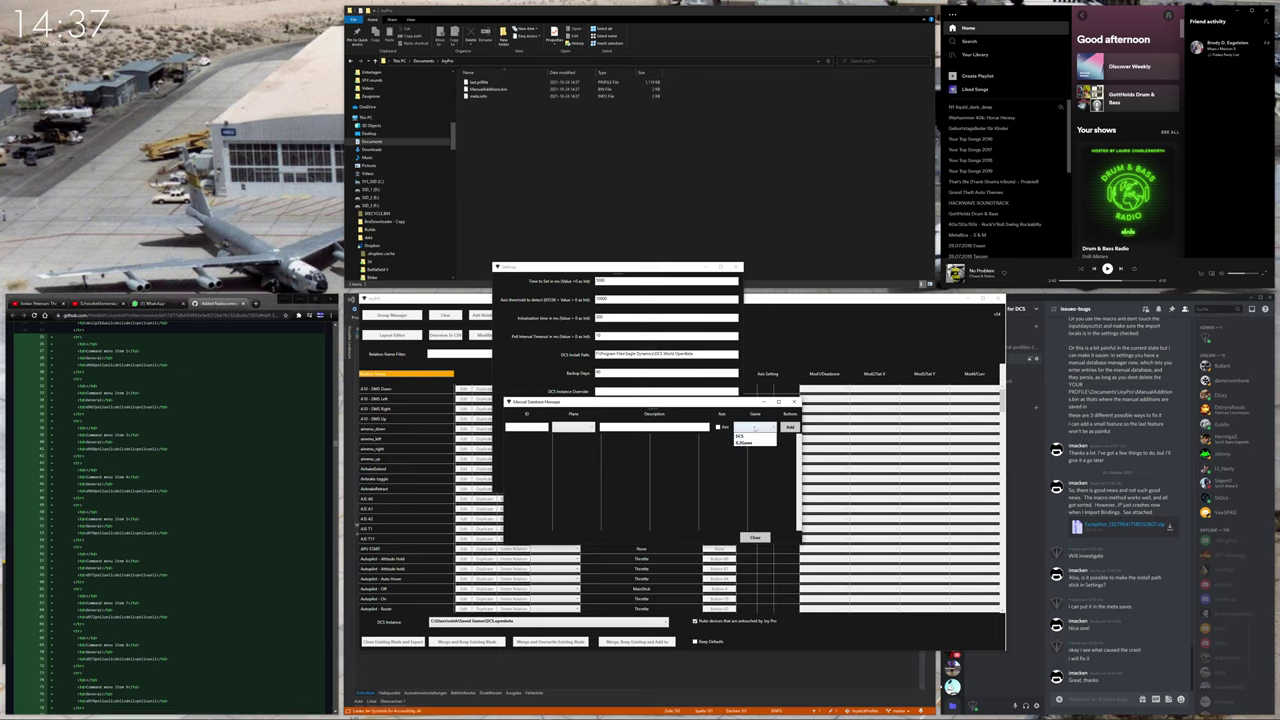
{"action": "left_click", "coordinate": [755, 437]}
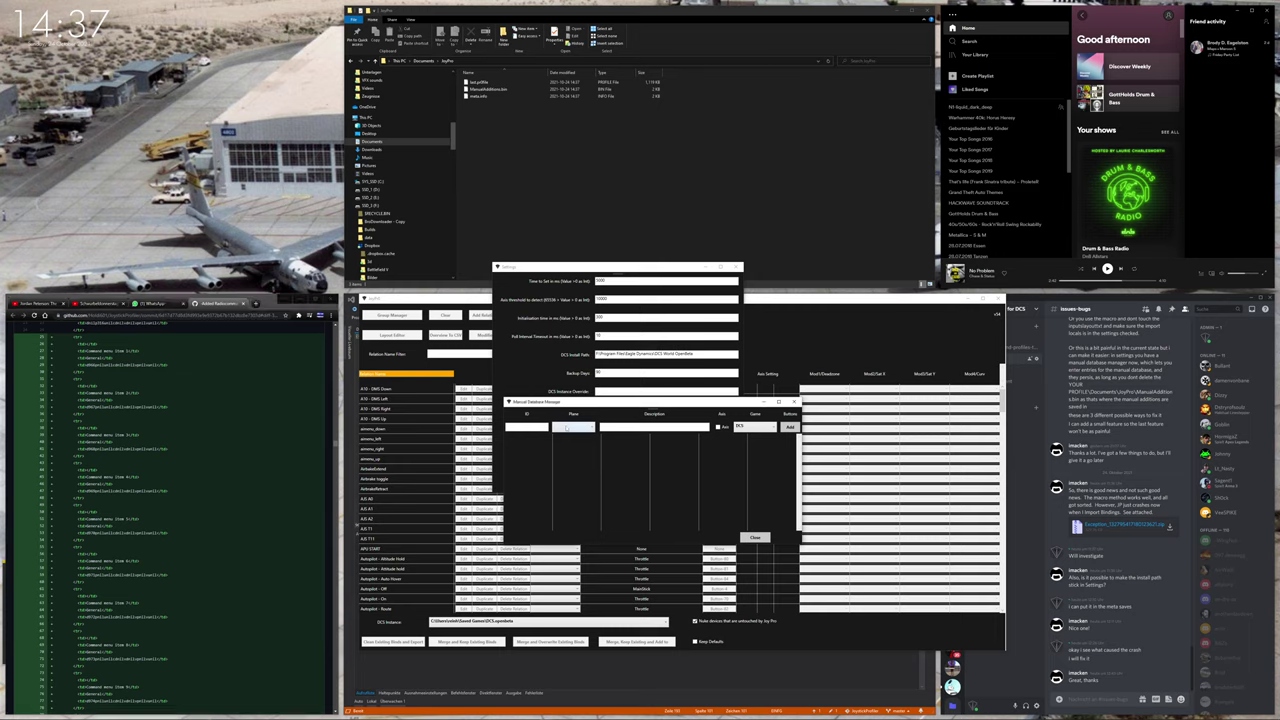
{"action": "left_click", "coordinate": [566, 428]}
{"action": "scroll", "coordinate": [580, 520], "scroll_direction": "down", "scroll_amount": 5}
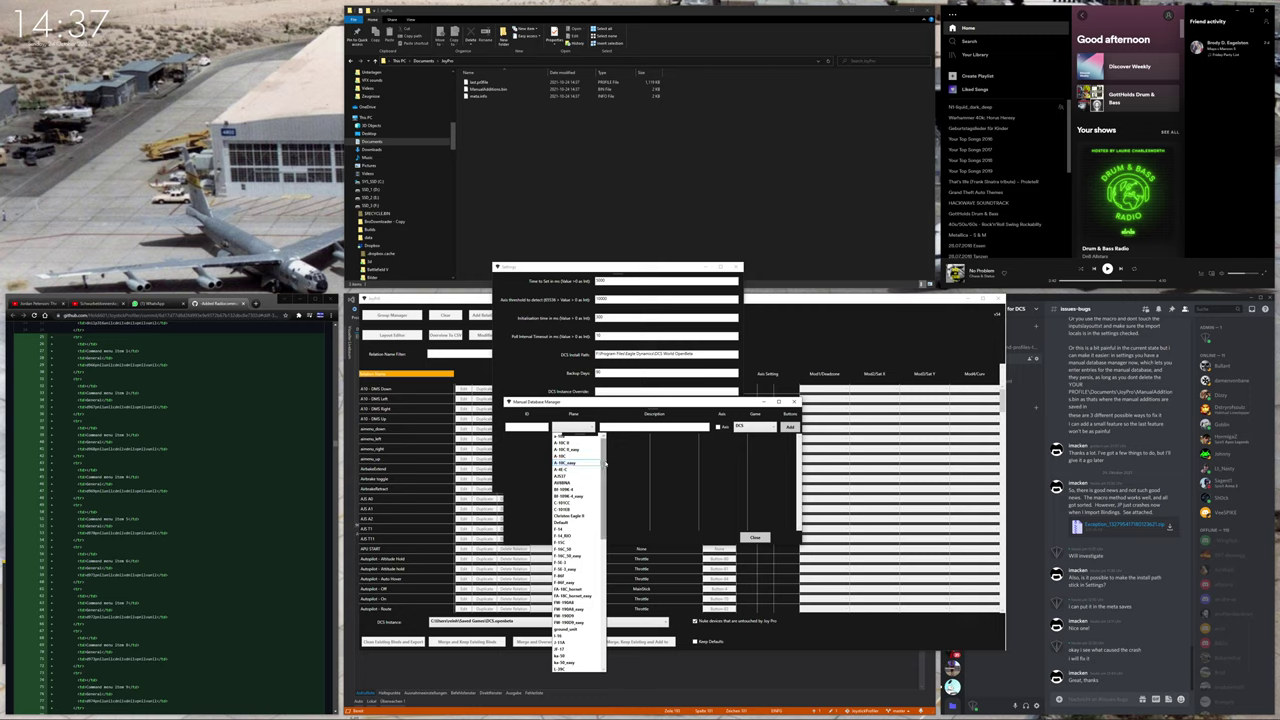
{"action": "scroll", "coordinate": [594, 528], "scroll_direction": "down", "scroll_amount": 8}
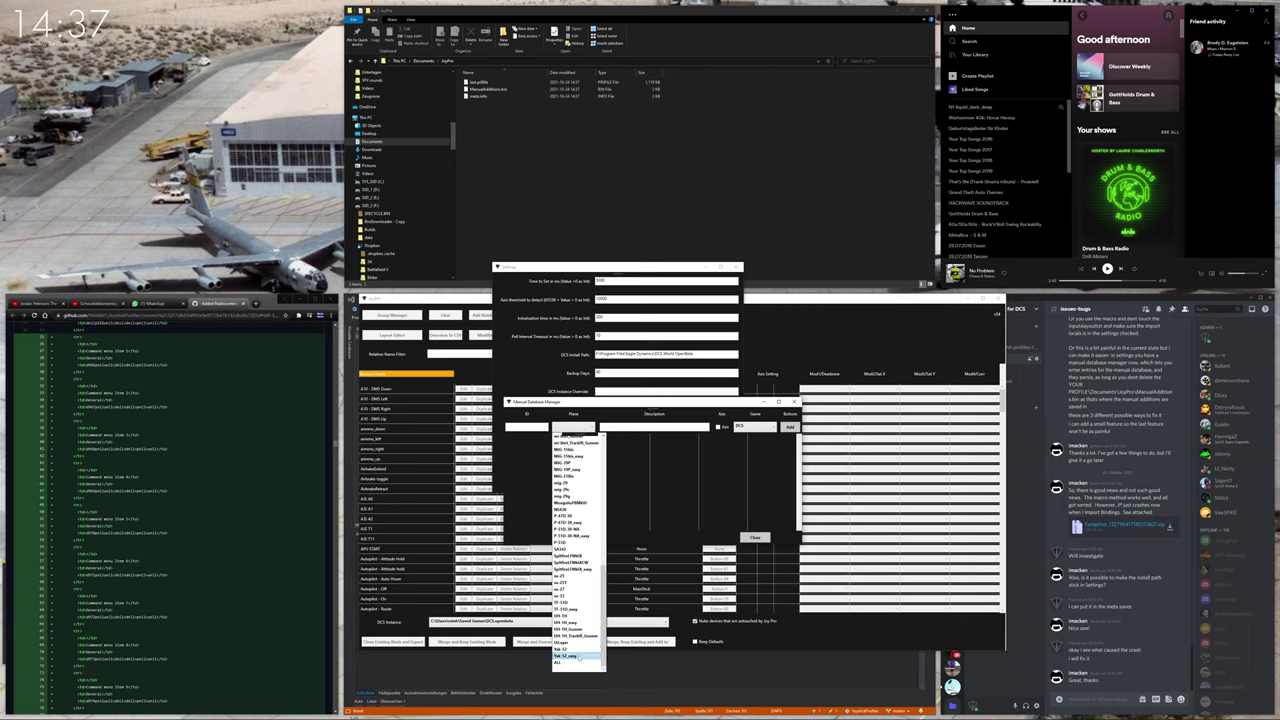
{"action": "left_click", "coordinate": [575, 663]}
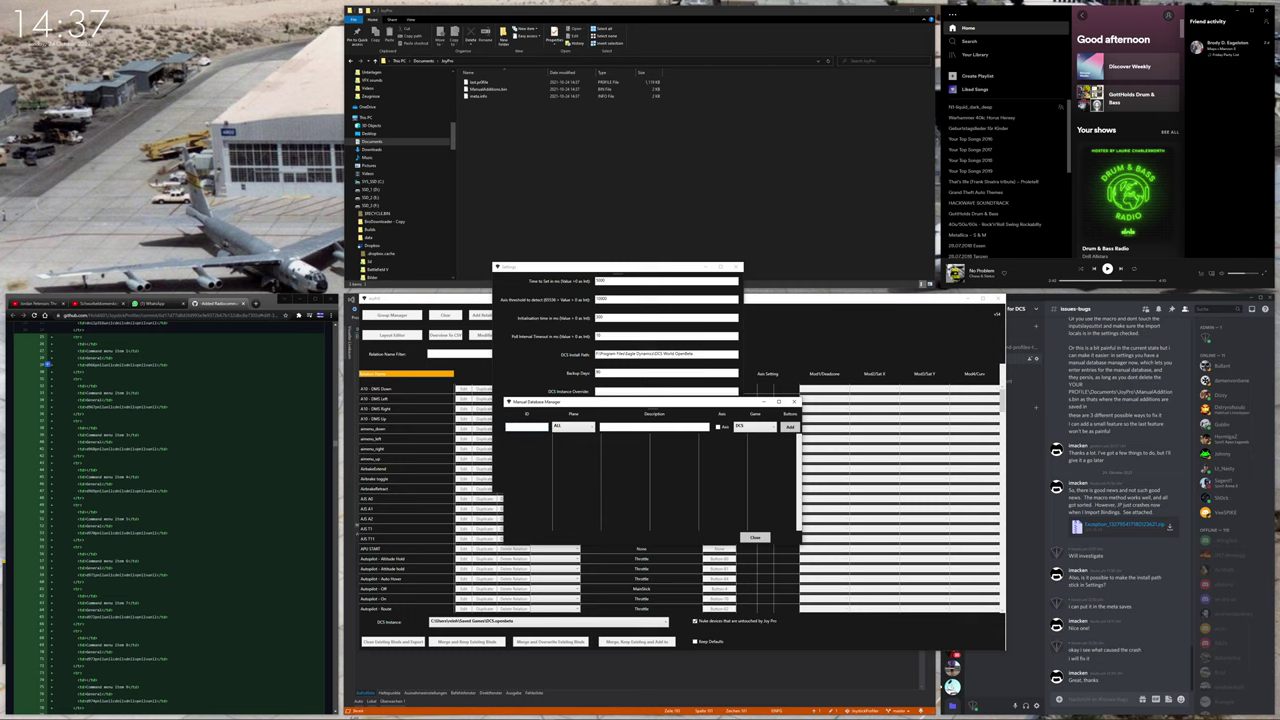
Copy the command menu item's ID from the GitHub page into the entry, describe it as MANUAL__Command_Menu_Item_1, and add it
{"action": "double_click", "coordinate": [122, 364]}
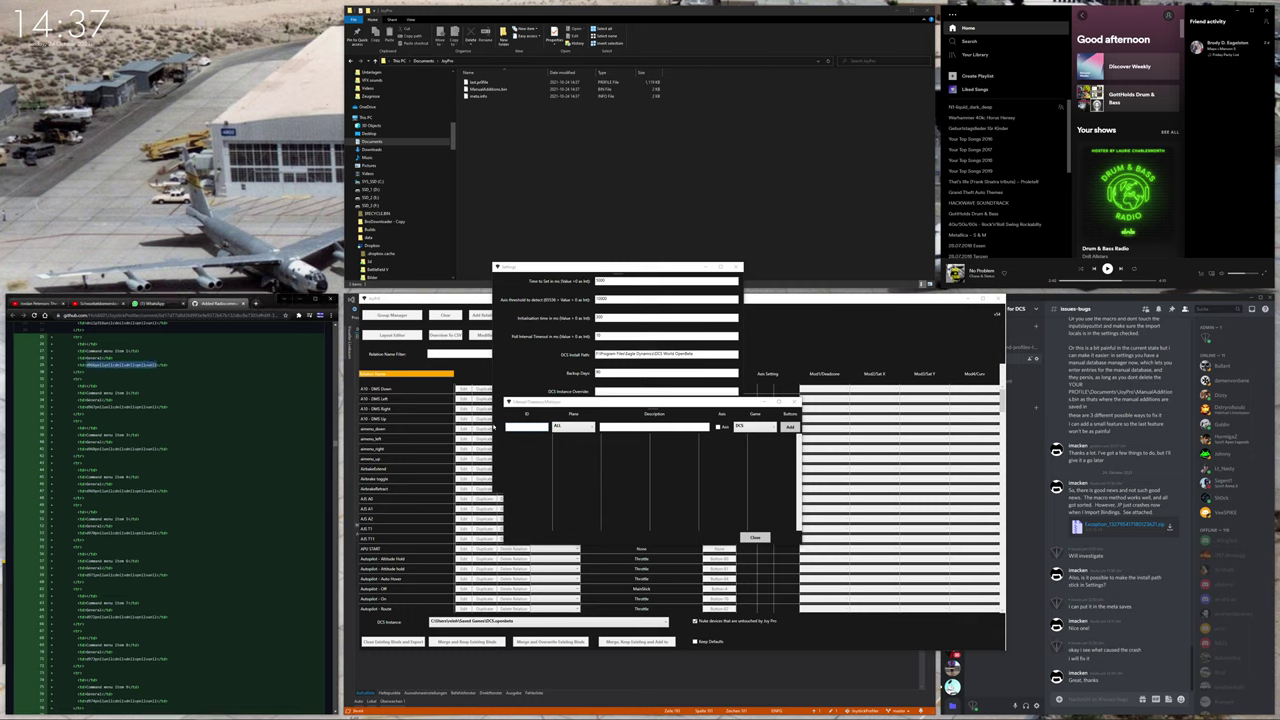
{"action": "left_click", "coordinate": [527, 427]}
{"action": "key", "text": "ctrl+v"}
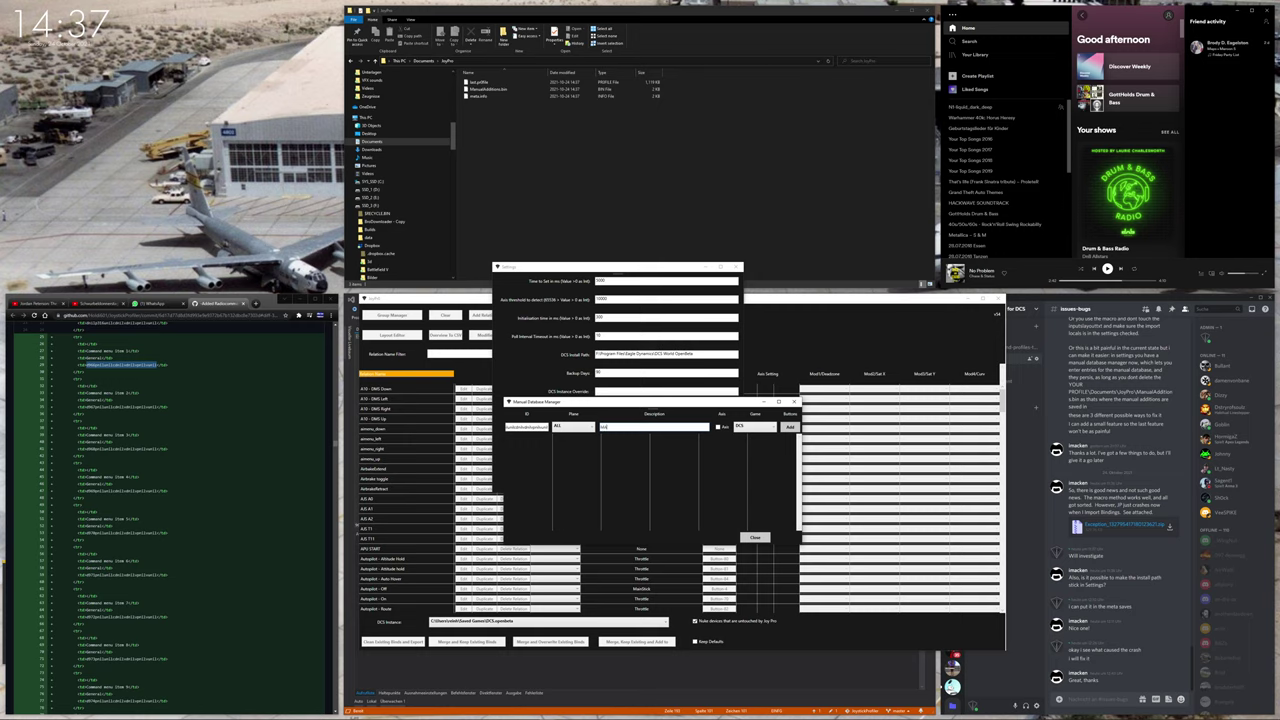
{"action": "type", "text": "Command_Menu_Item_1"}
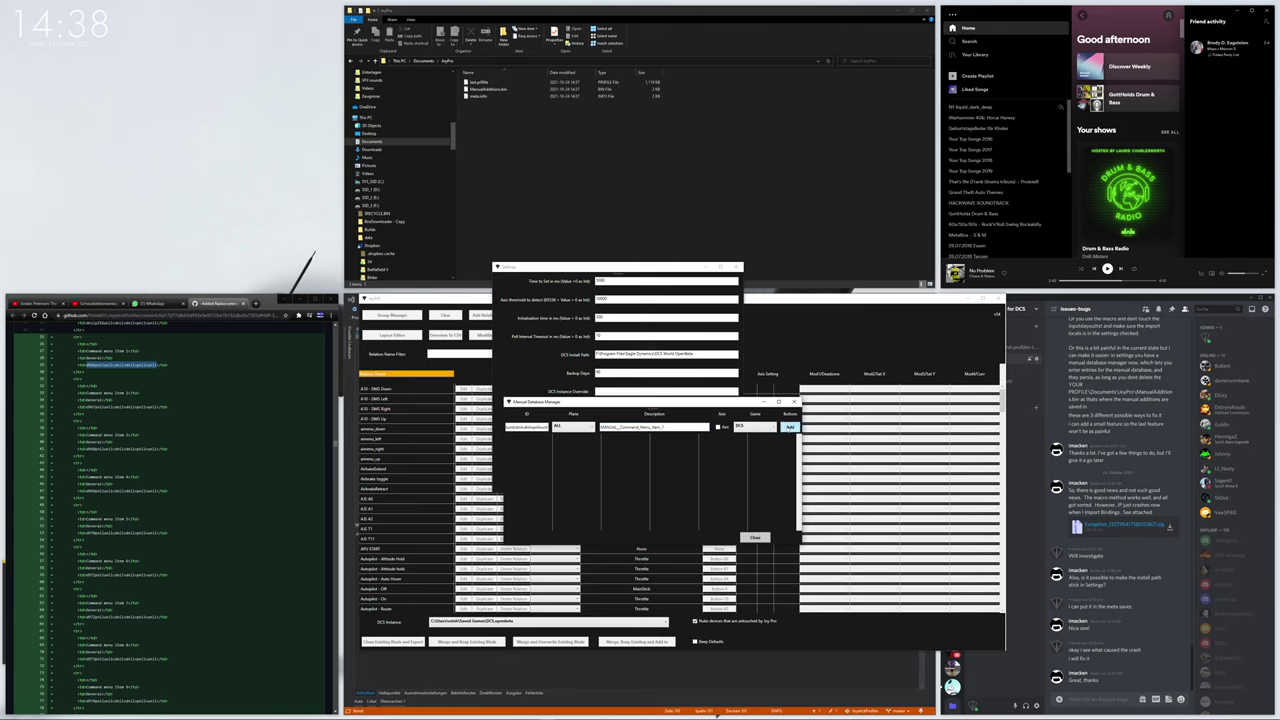
{"action": "left_click", "coordinate": [789, 427]}
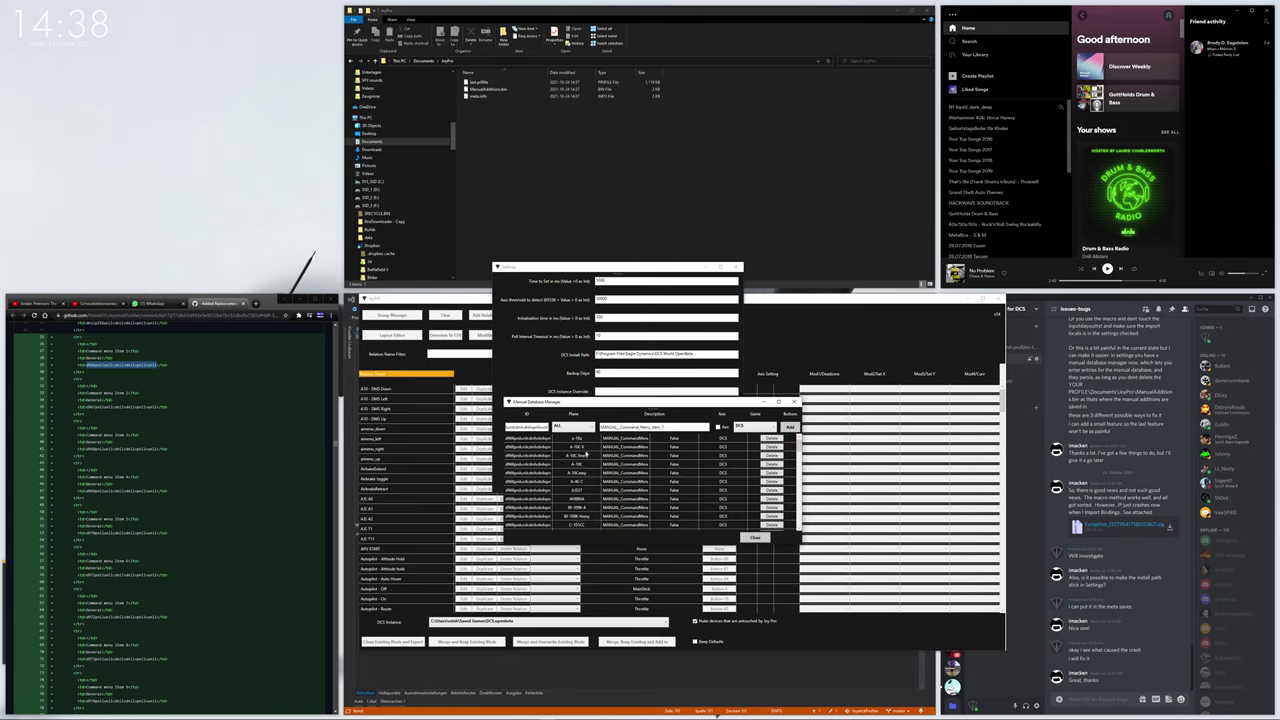
Review the entries added for each plane, and close the manual database manager and the settings
{"action": "scroll", "coordinate": [585, 455], "scroll_direction": "down", "scroll_amount": 10}
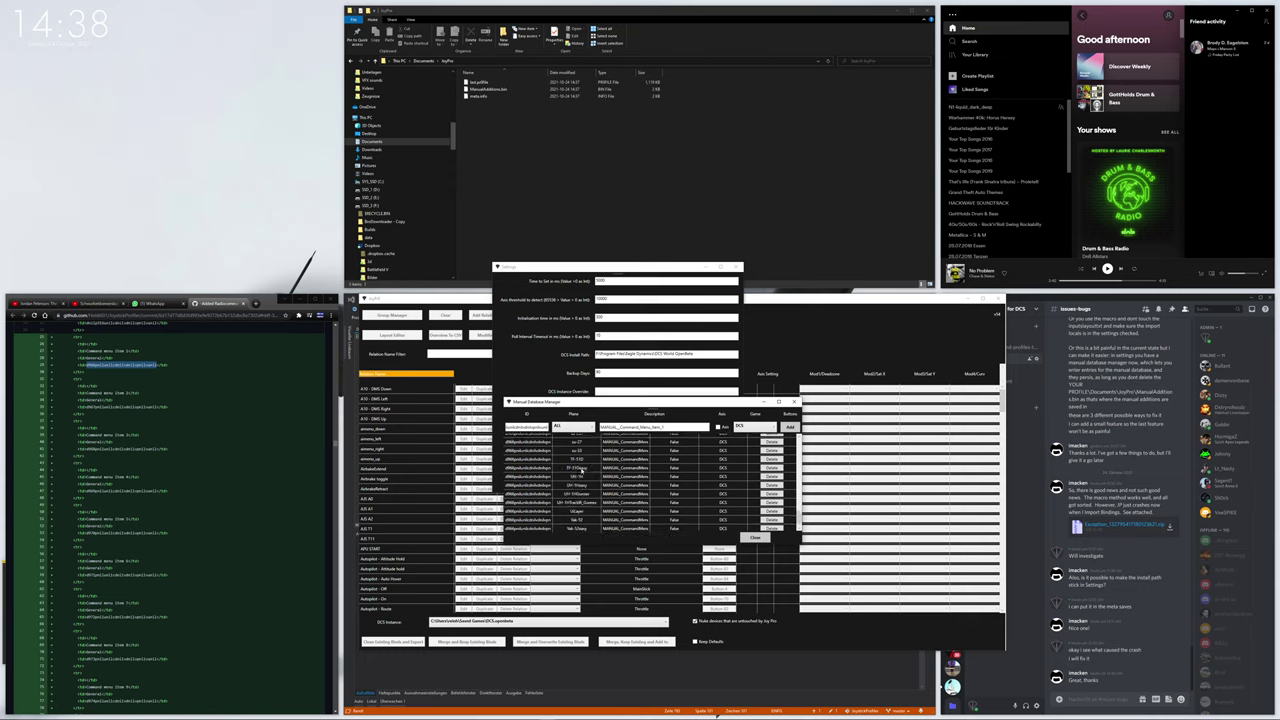
{"action": "scroll", "coordinate": [582, 470], "scroll_direction": "down", "scroll_amount": 1}
{"action": "scroll", "coordinate": [617, 506], "scroll_direction": "up", "scroll_amount": 6}
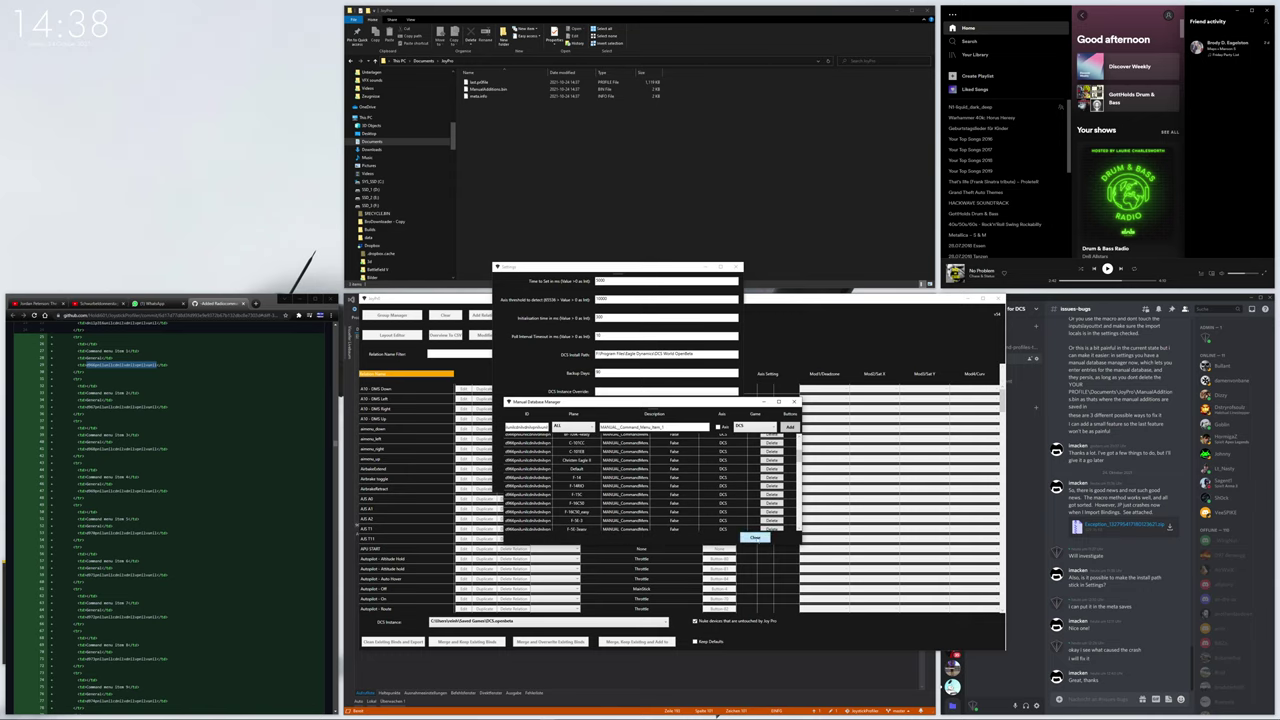
{"action": "left_click", "coordinate": [752, 537]}
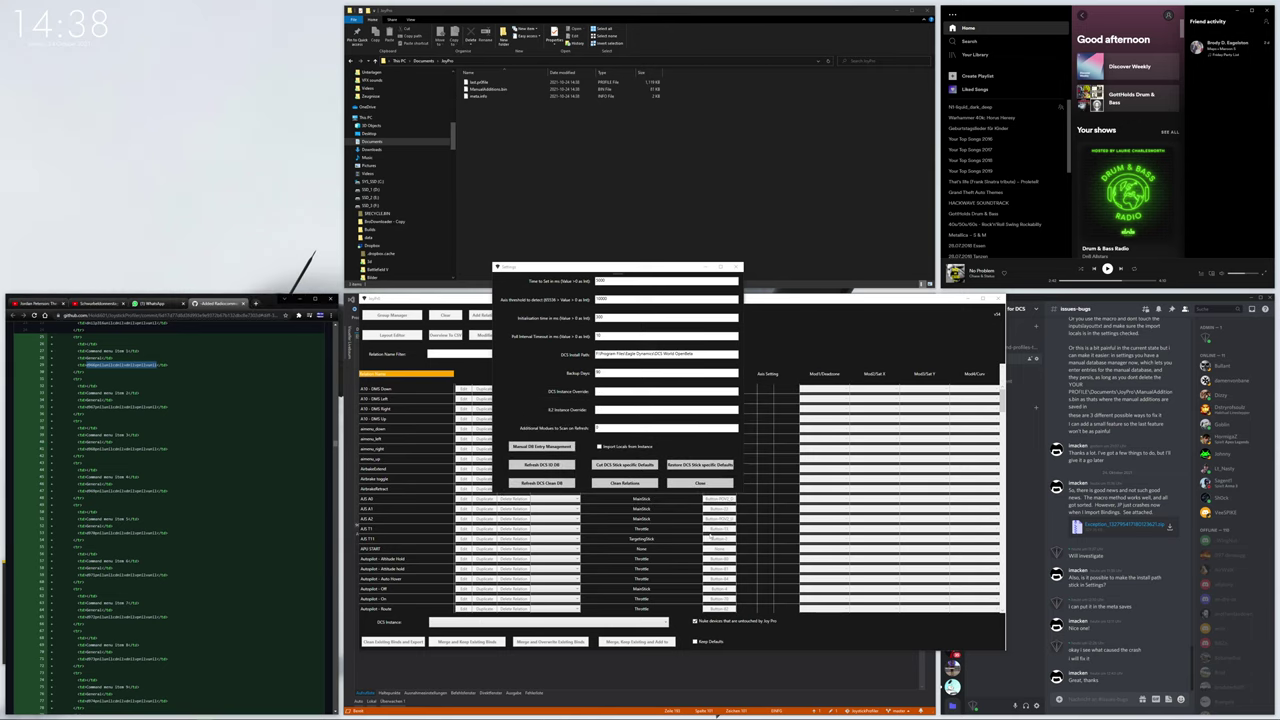
{"action": "left_click", "coordinate": [700, 483]}
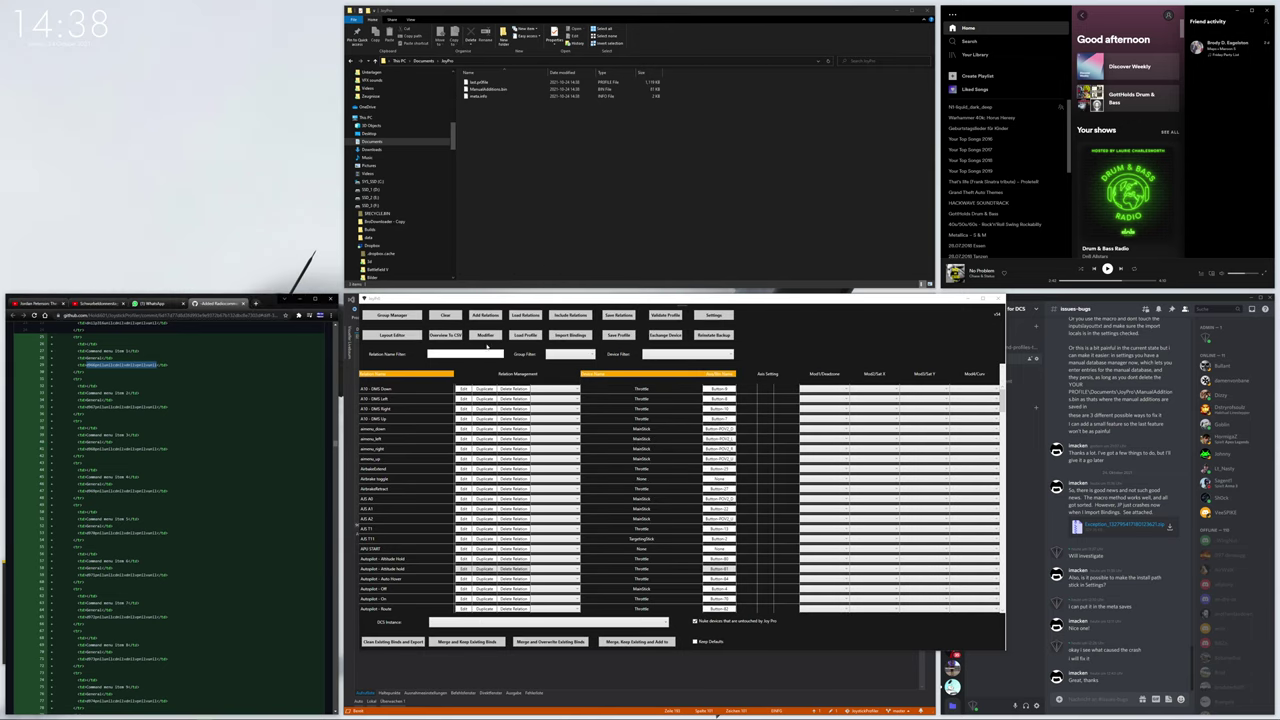
Start a new relation, name it for the command menu, and search for Menu_
{"action": "left_click", "coordinate": [485, 315]}
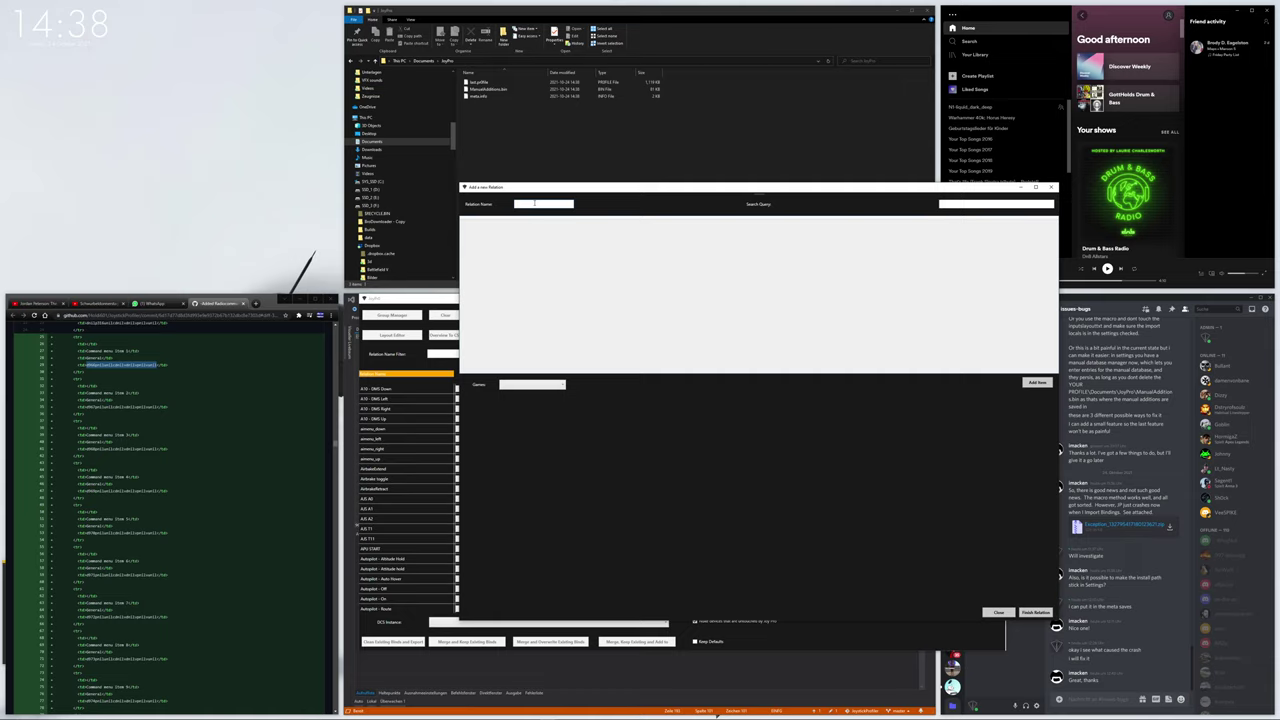
{"action": "type", "text": "DMS"}
{"action": "type", "text": "DHS"}
{"action": "type", "text": "Menu"}
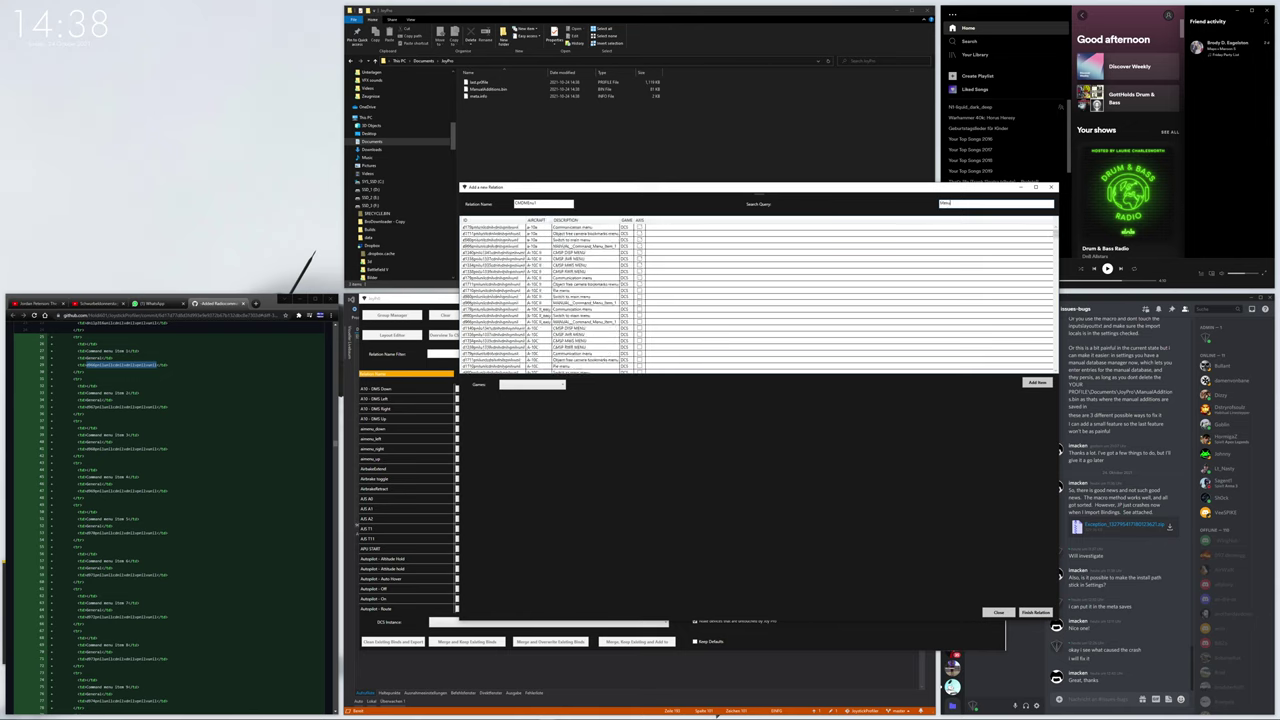
{"action": "type", "text": "_"}
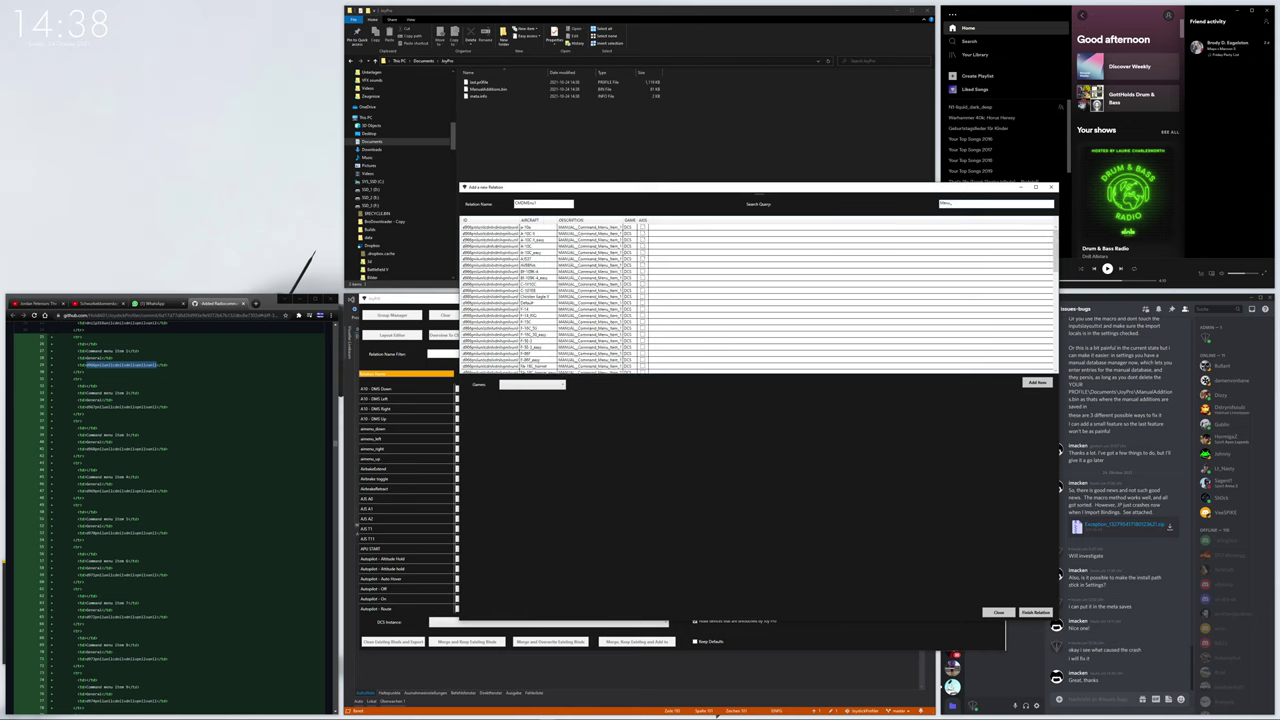
Add the manual command menu item to the relation, inspect its aircraft columns, and close the relation window without finishing it
{"action": "scroll", "coordinate": [750, 295], "scroll_direction": "down", "scroll_amount": 10}
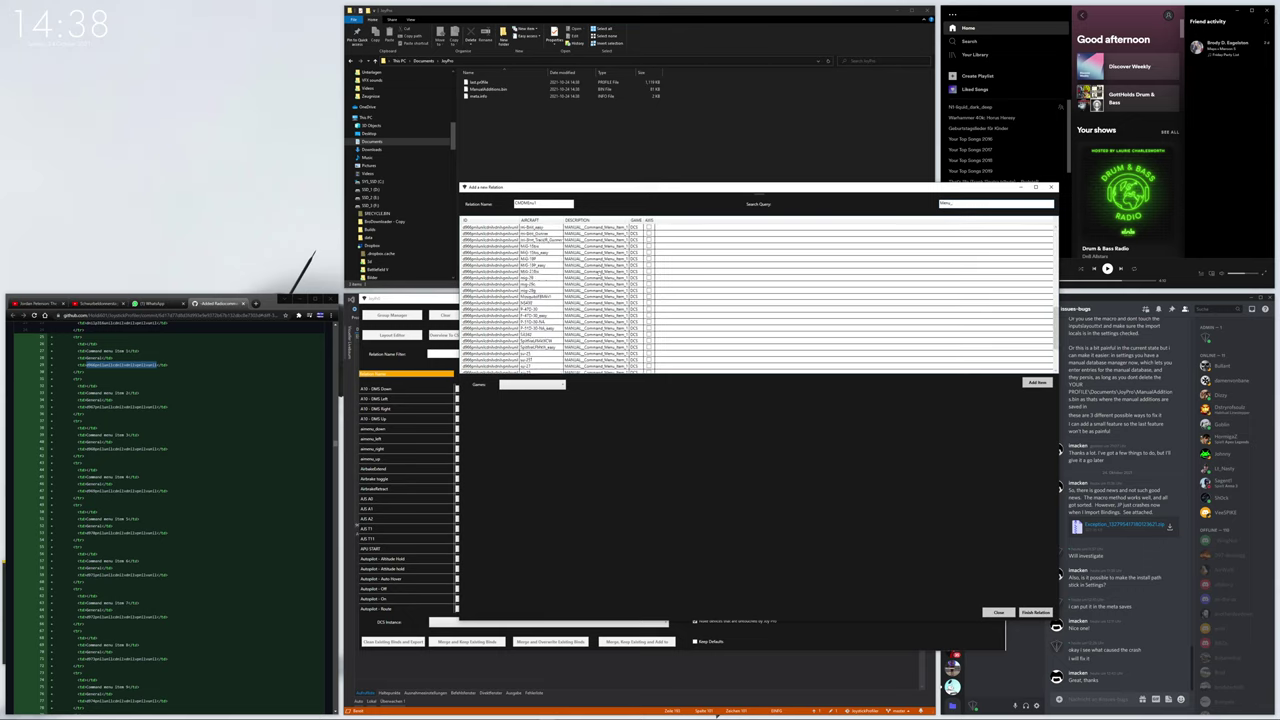
{"action": "scroll", "coordinate": [750, 295], "scroll_direction": "up", "scroll_amount": 5}
{"action": "left_click", "coordinate": [596, 266]}
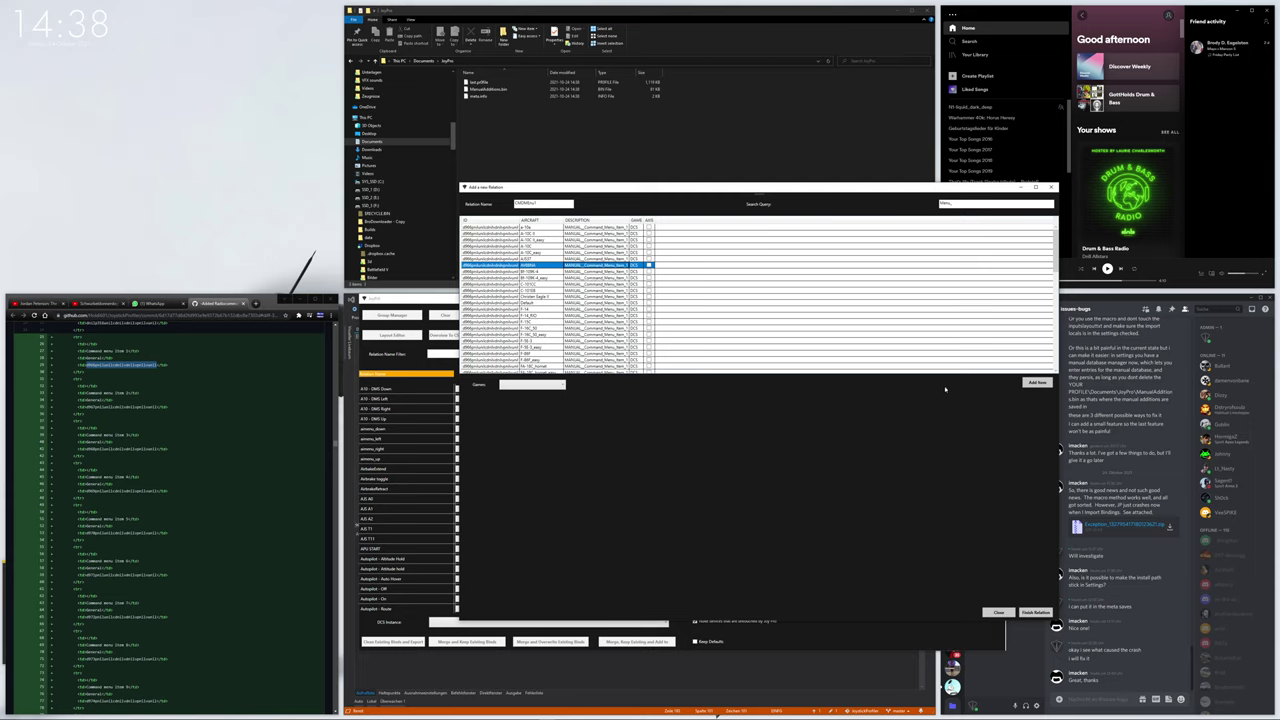
{"action": "left_click", "coordinate": [1037, 382]}
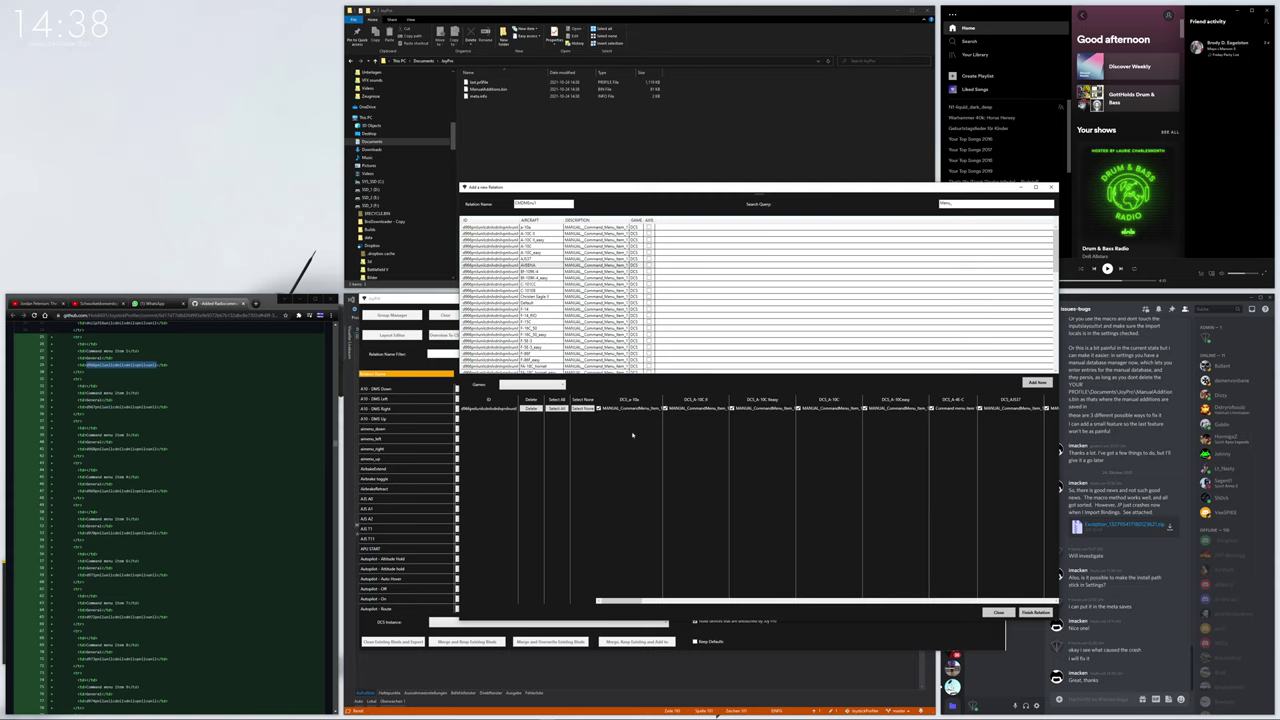
{"action": "left_click_drag", "start_coordinate": [630, 601], "coordinate": [942, 597]}
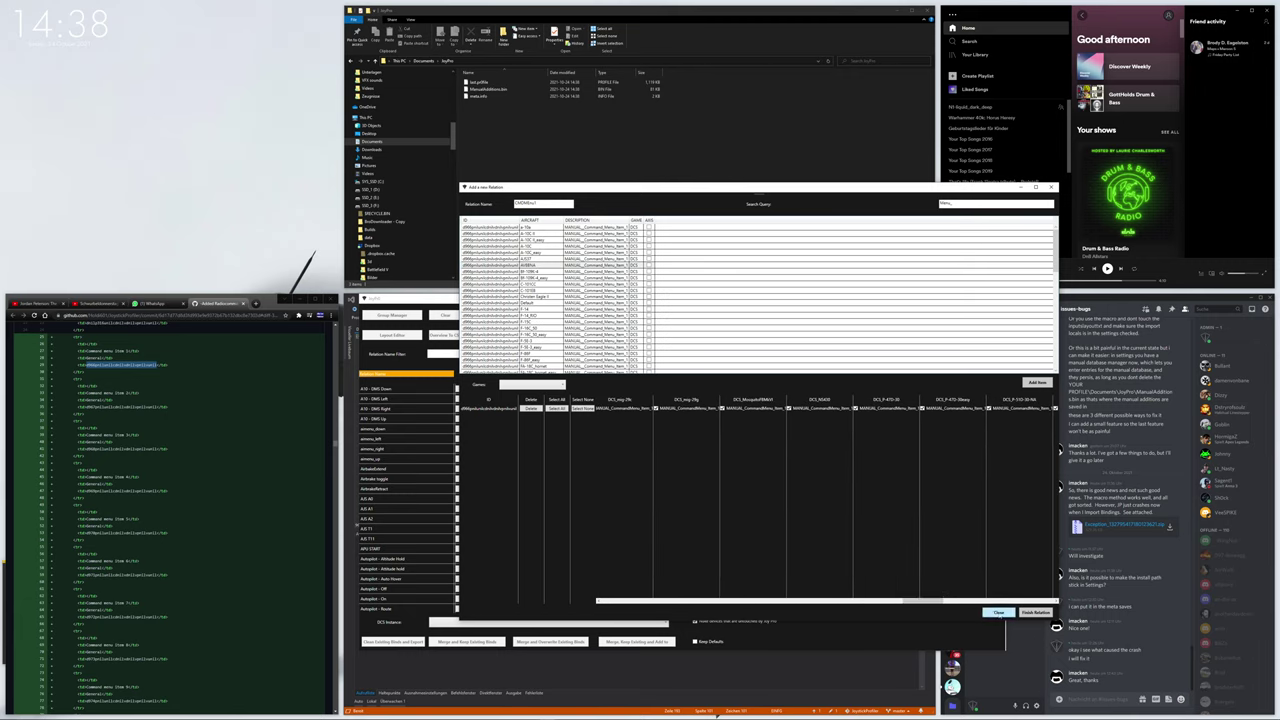
{"action": "left_click", "coordinate": [997, 612]}
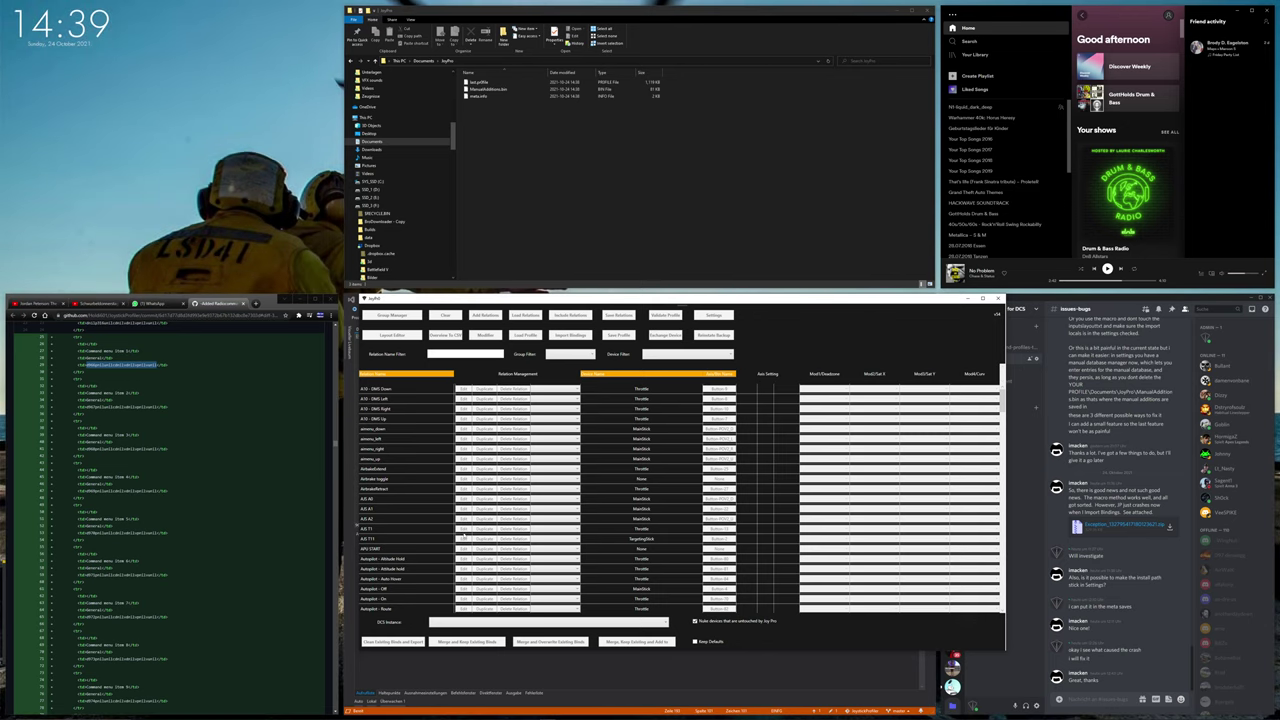